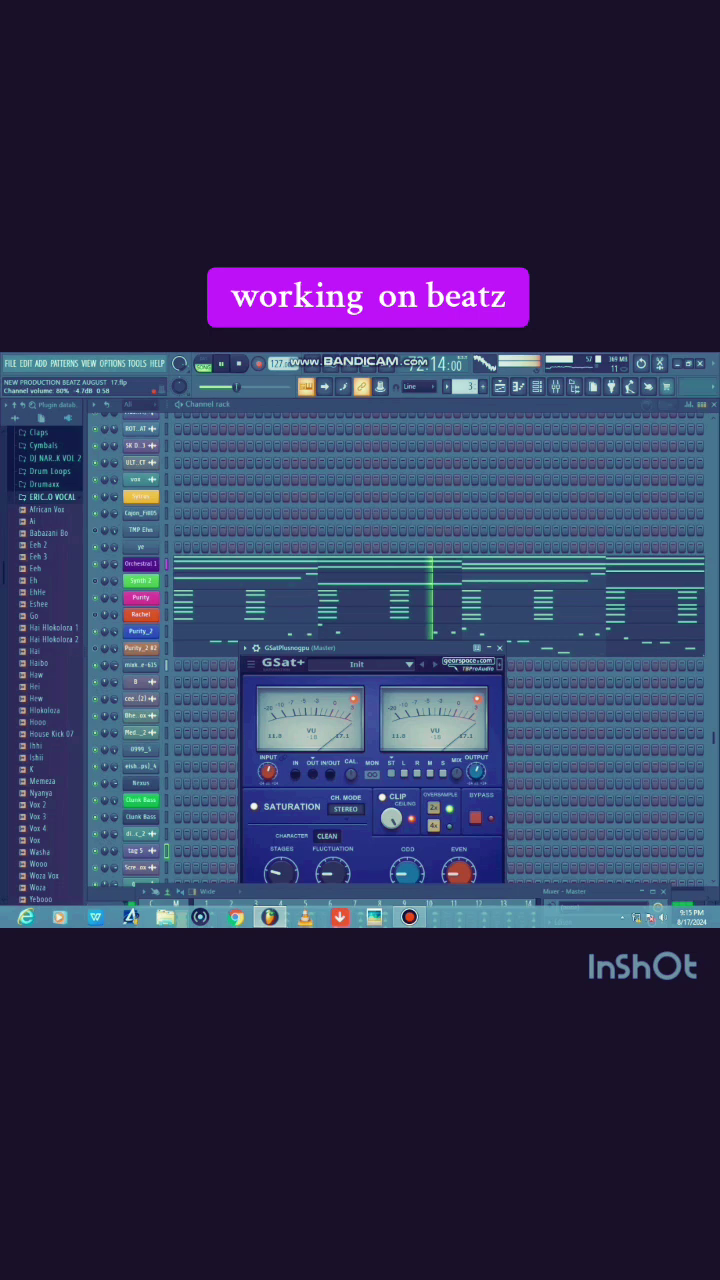
# Close the GSat+ plugin window, display Pattern 6 in the channel rack and look through its channels
pyautogui.press('Escape')
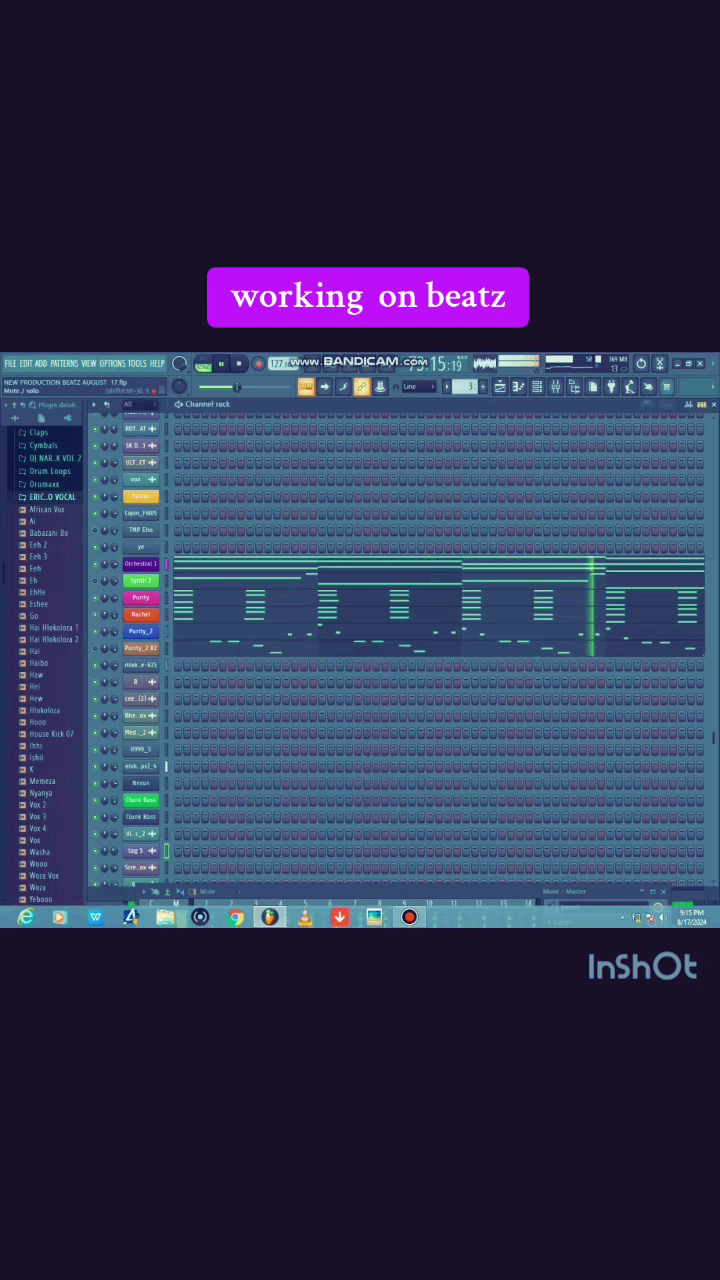
pyautogui.press('space')
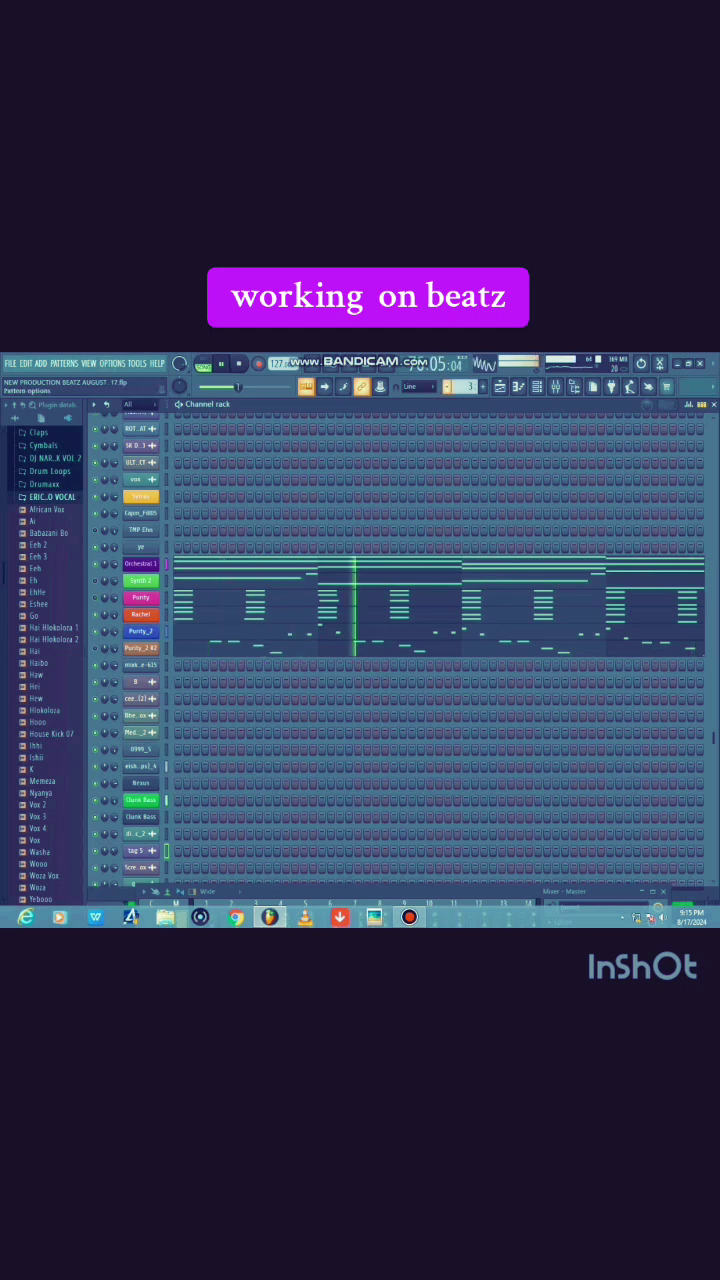
pyautogui.click(447, 386)
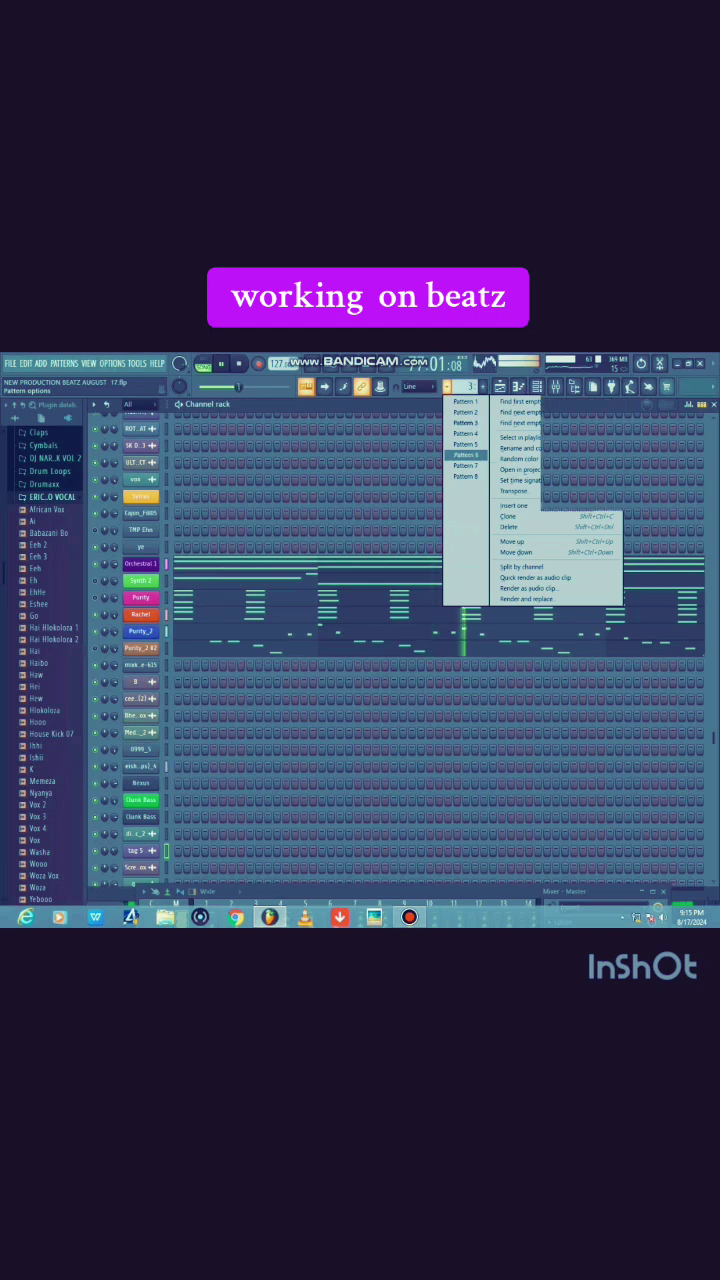
pyautogui.click(465, 455)
pyautogui.scroll(3, 465, 386)
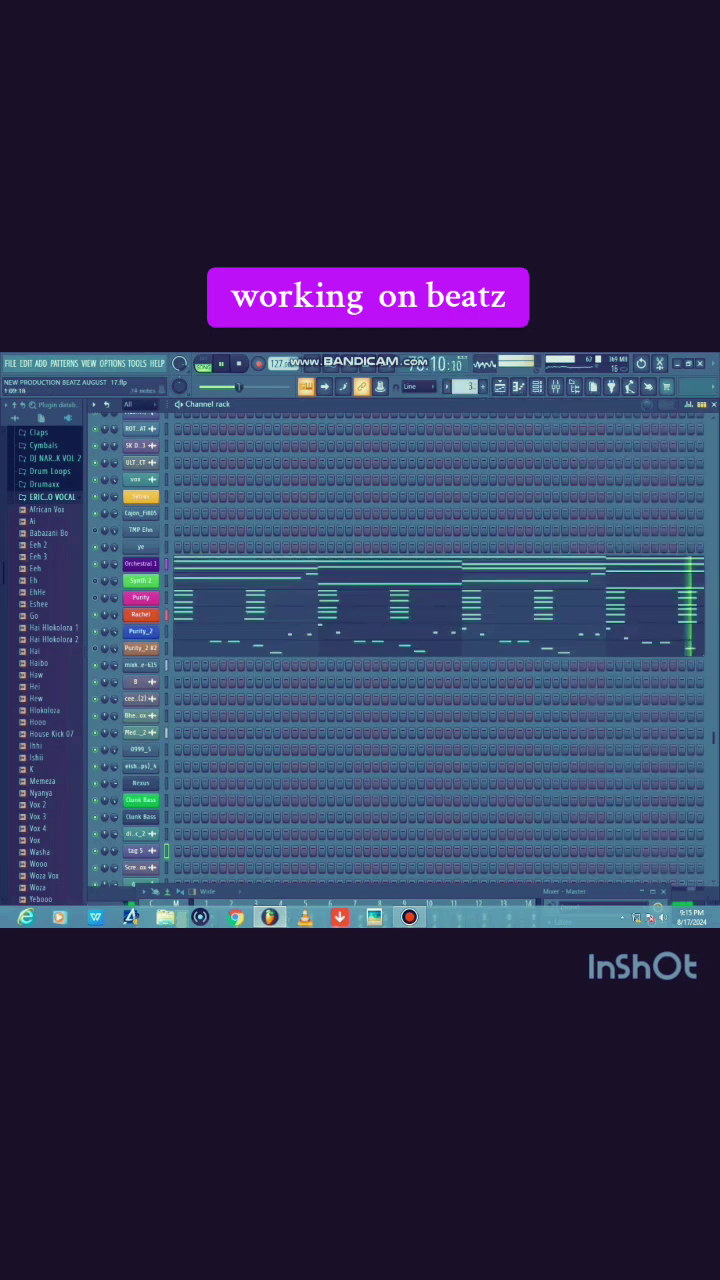
pyautogui.scroll(-3, 440, 640)
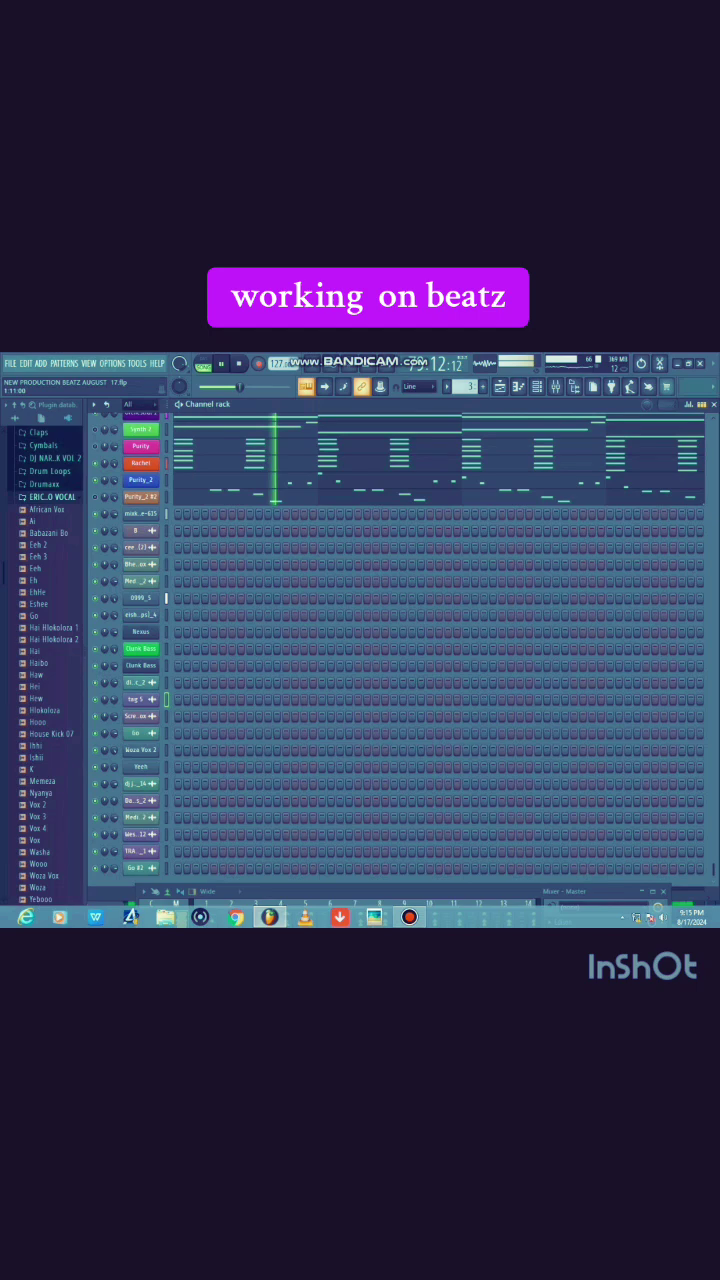
pyautogui.scroll(5, 440, 640)
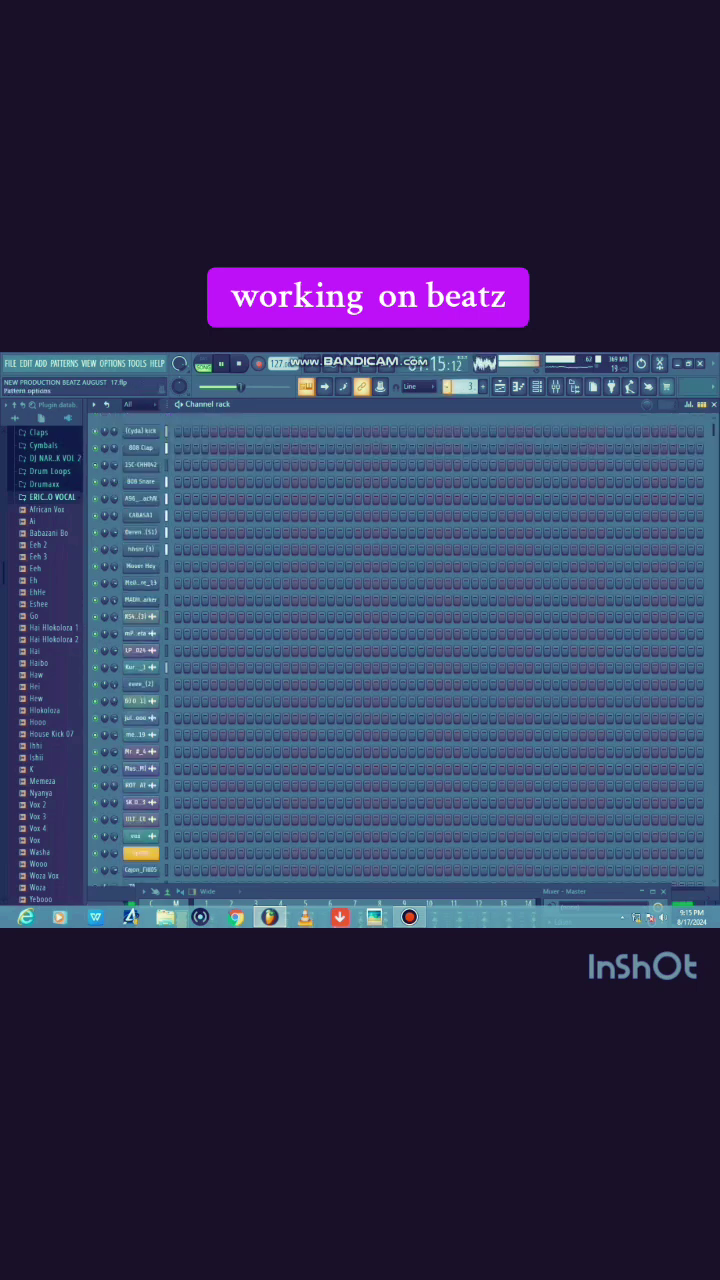
pyautogui.click(452, 386)
pyautogui.click(465, 455)
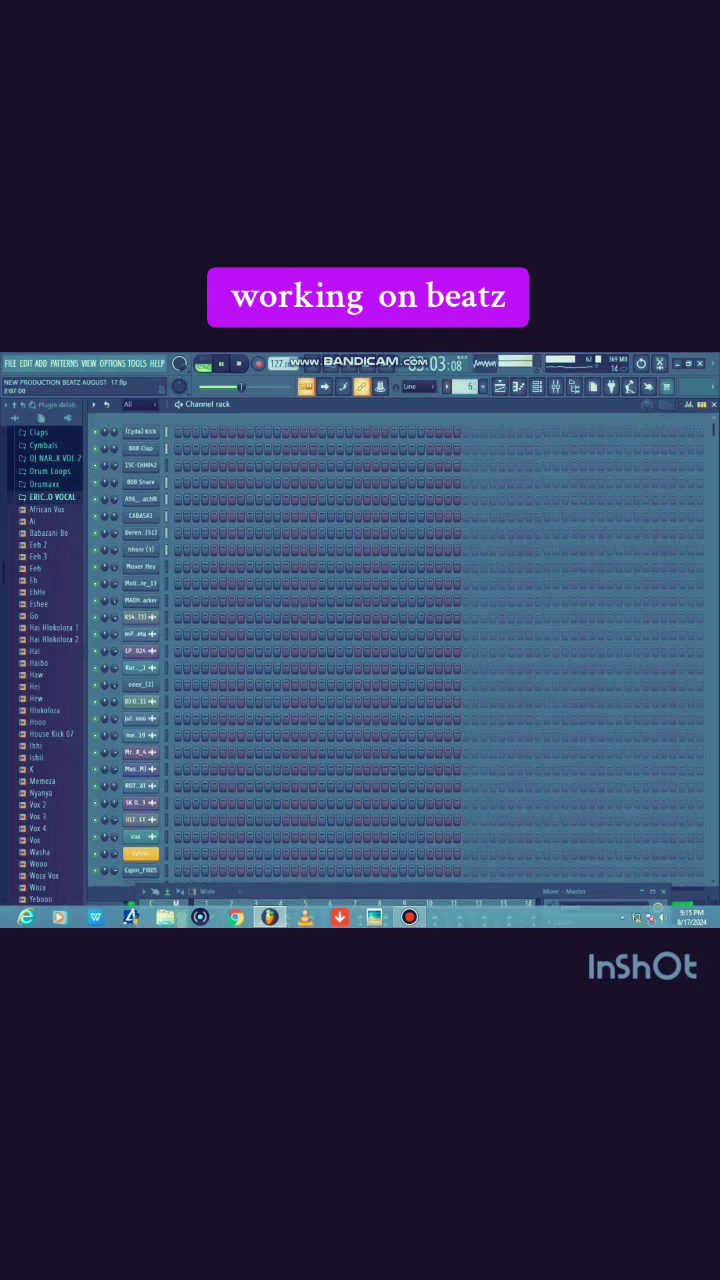
pyautogui.scroll(-5, 440, 640)
# Display Pattern 8 in the channel rack and look through its channels
pyautogui.click(447, 386)
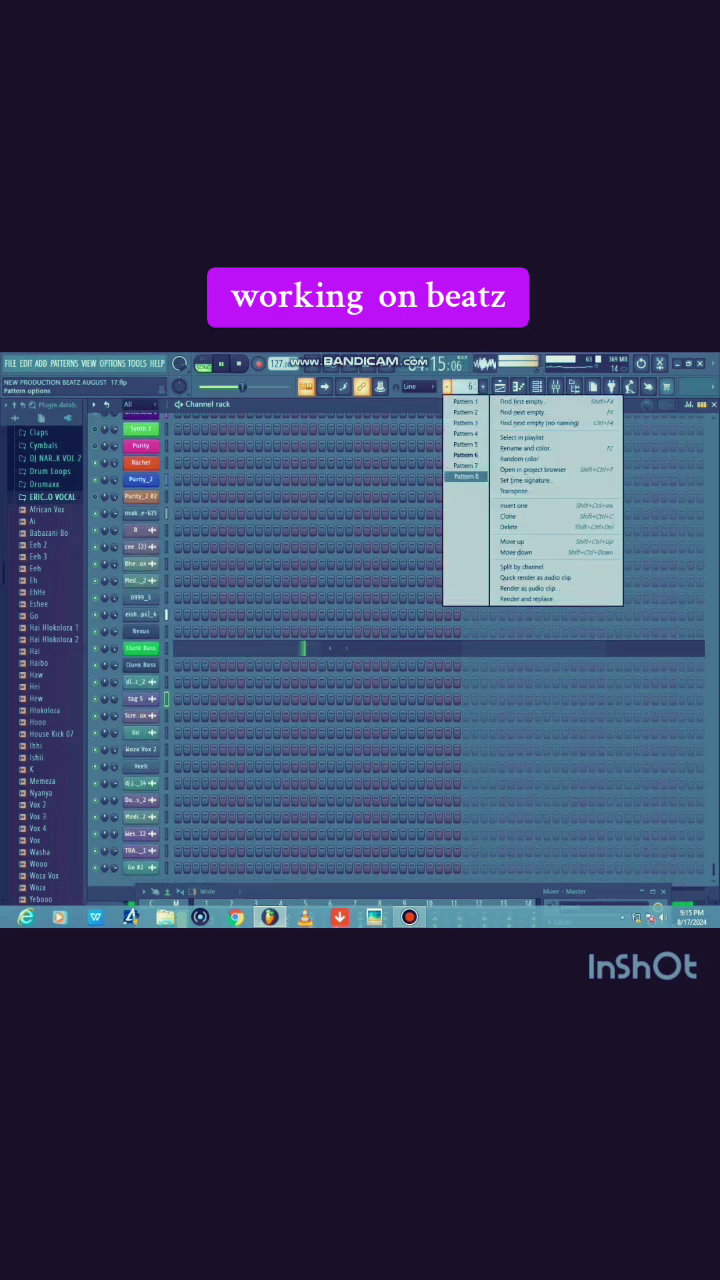
pyautogui.click(465, 476)
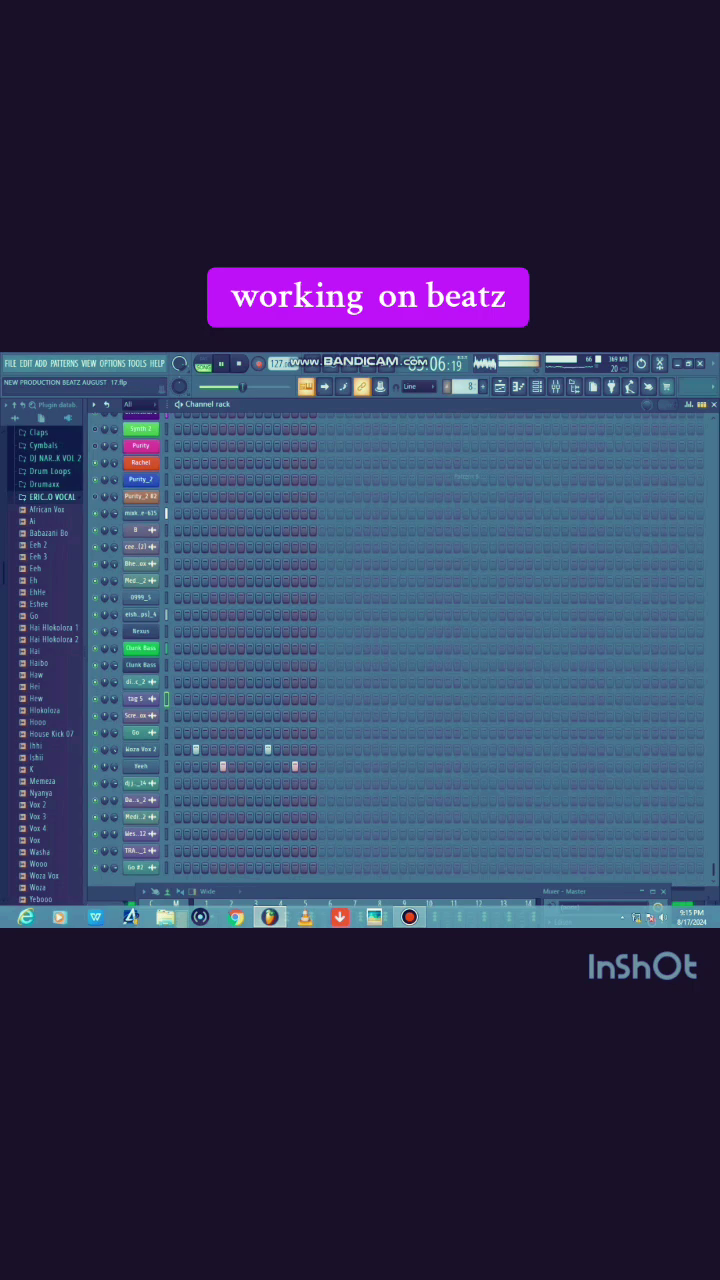
pyautogui.scroll(6, 400, 640)
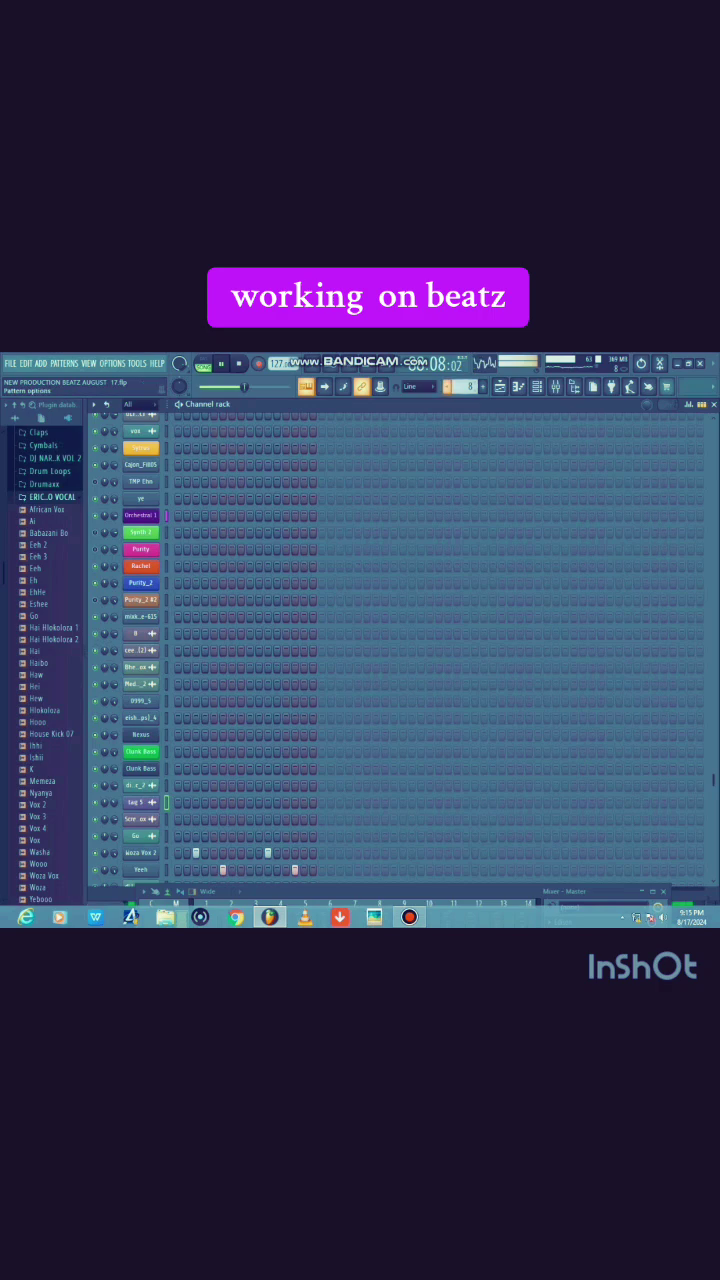
# Switch back to Pattern 3 and show the playlist arrangement
pyautogui.click(447, 386)
pyautogui.click(465, 422)
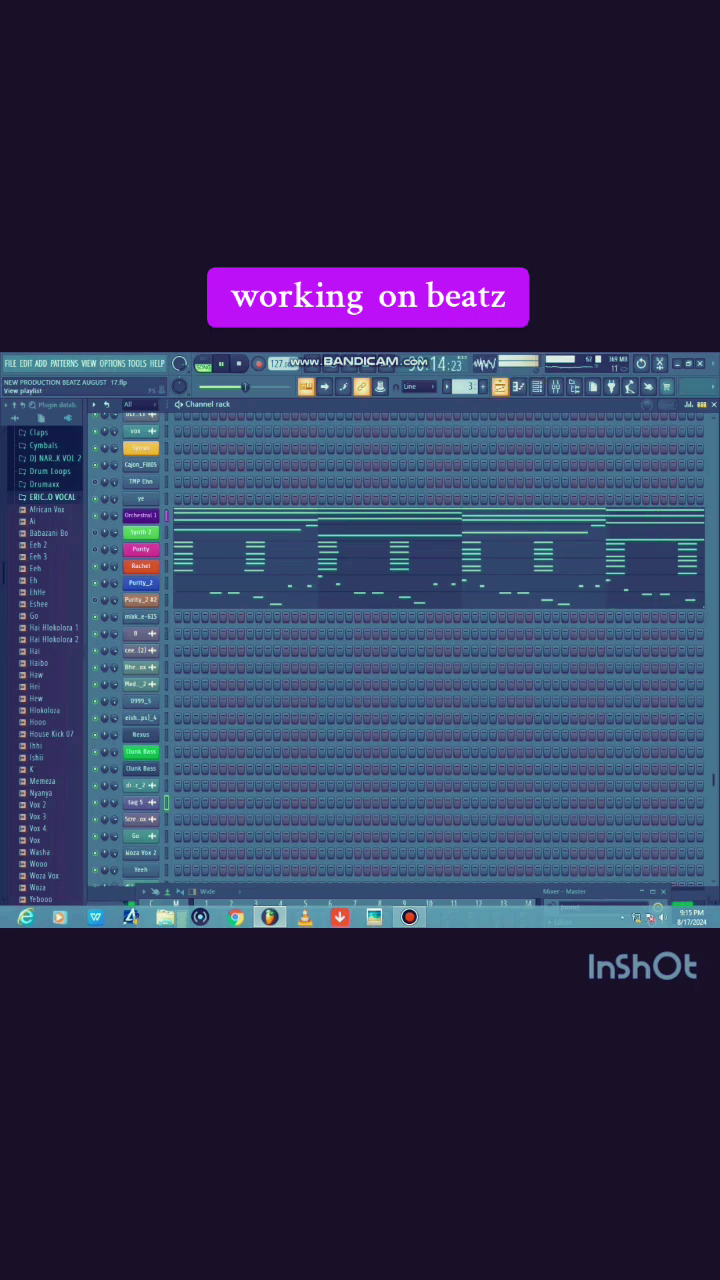
pyautogui.click(519, 386)
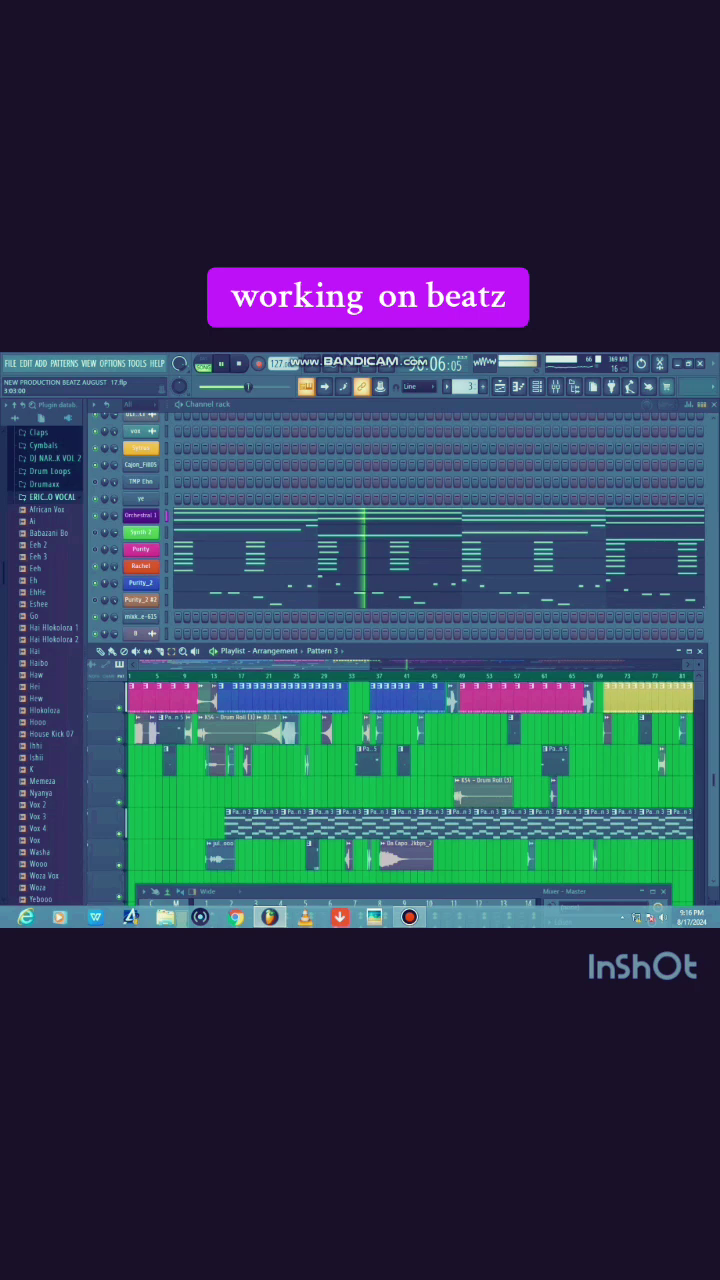
# Expand the VST group under the installed effects in the browser and look through the available plugins
pyautogui.scroll(10, 45, 640)
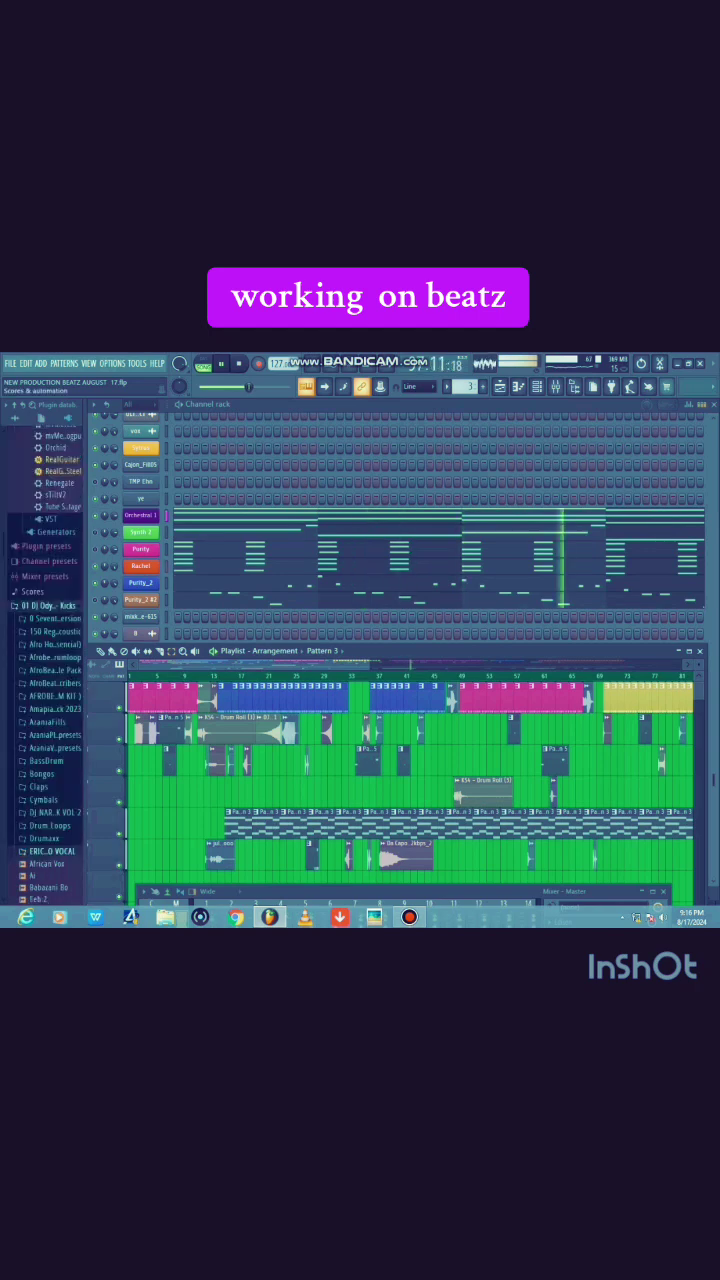
pyautogui.scroll(6, 45, 640)
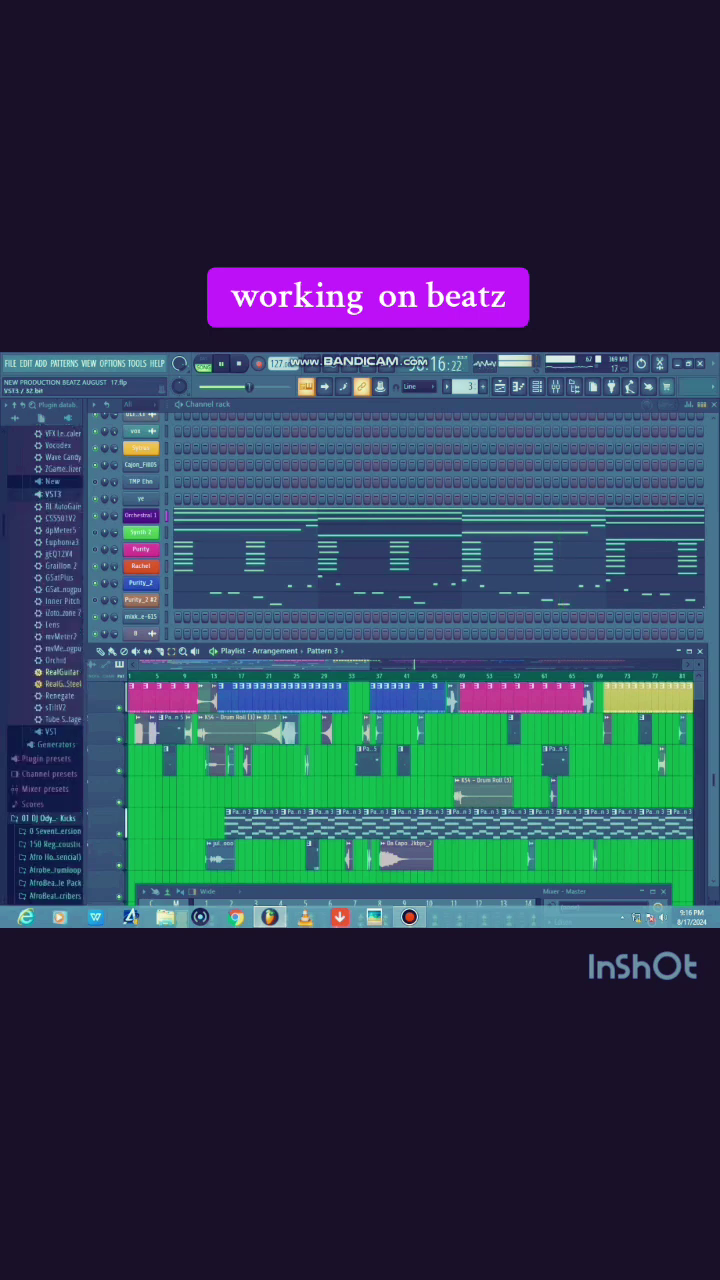
pyautogui.press('space')
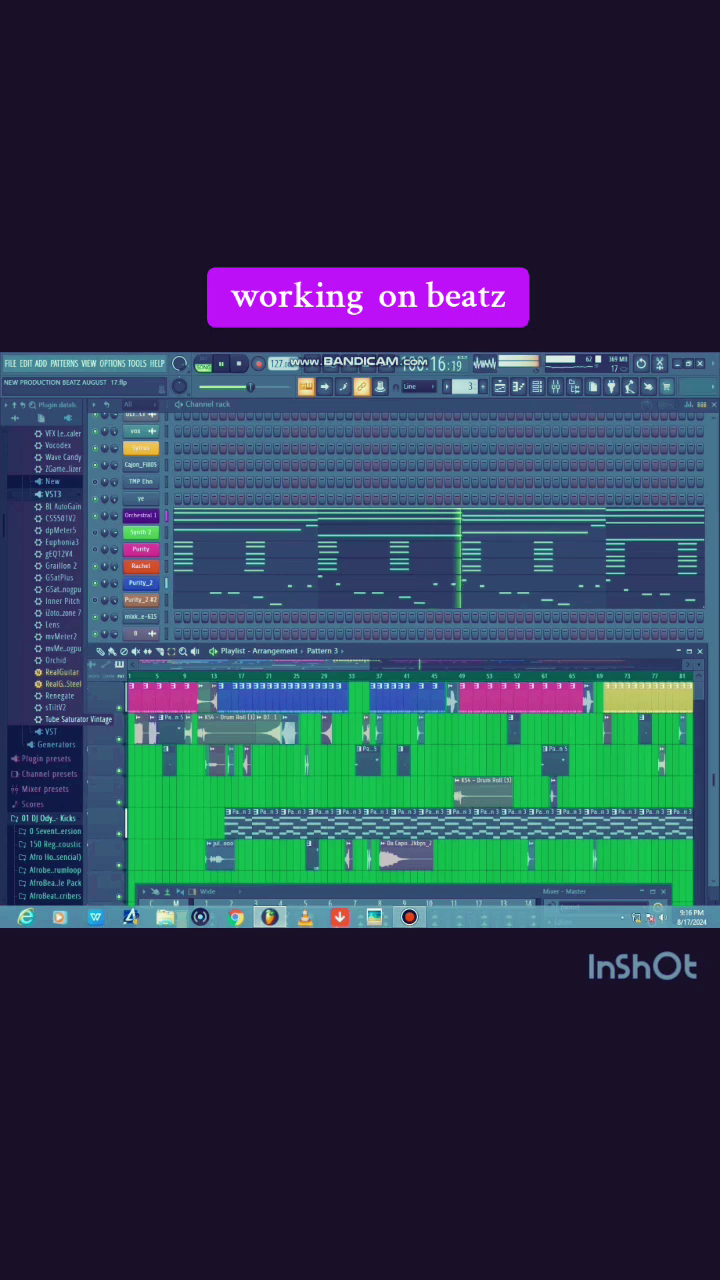
pyautogui.click(45, 732)
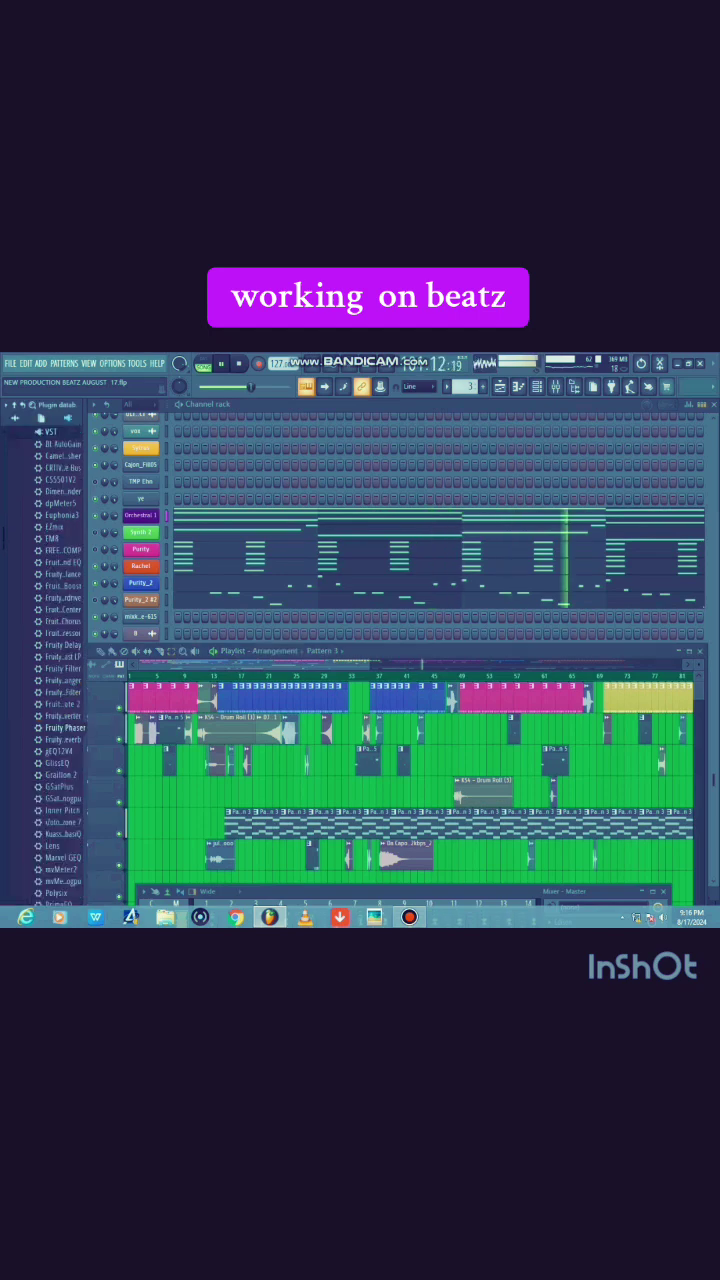
pyautogui.scroll(-10, 60, 586)
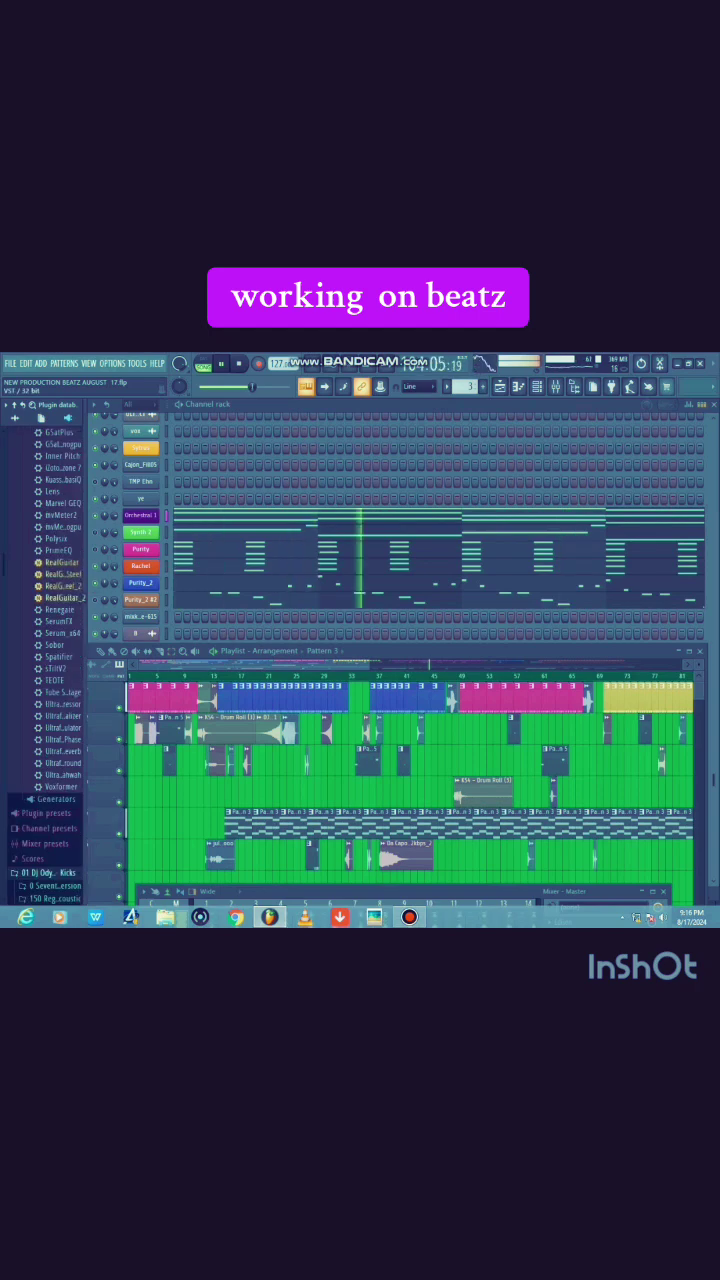
pyautogui.scroll(2, 45, 600)
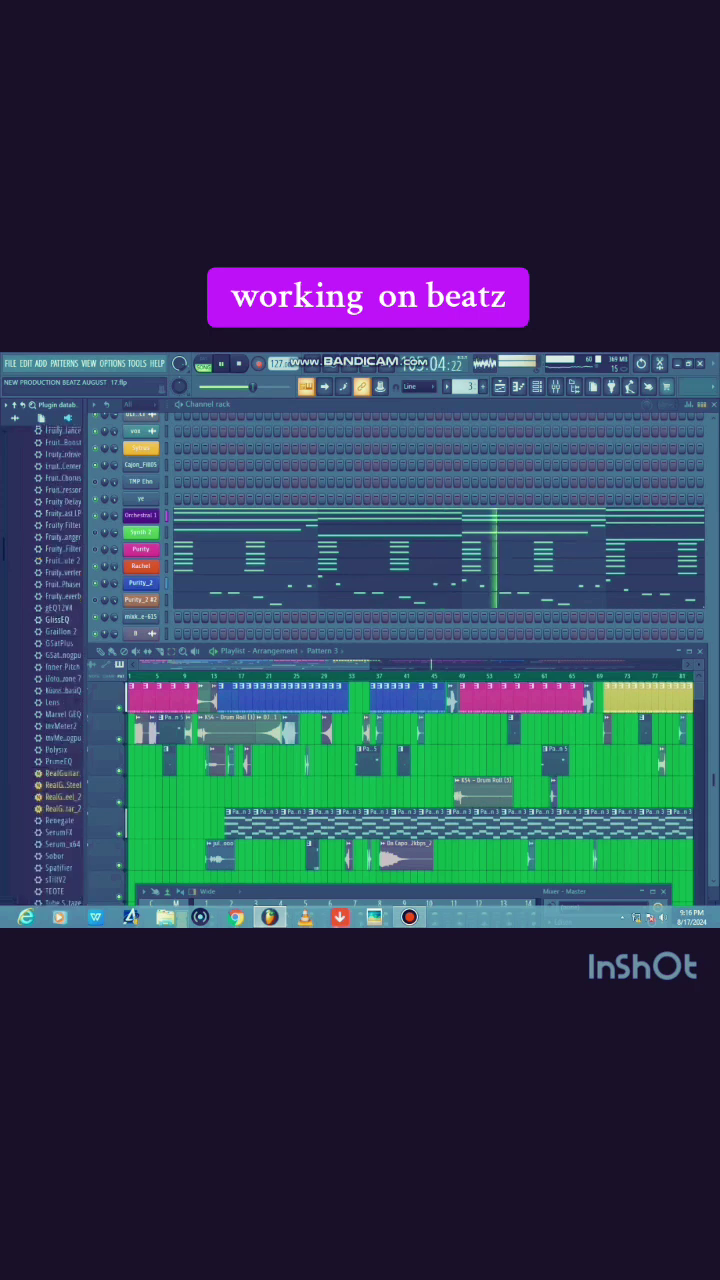
pyautogui.scroll(-12, 45, 650)
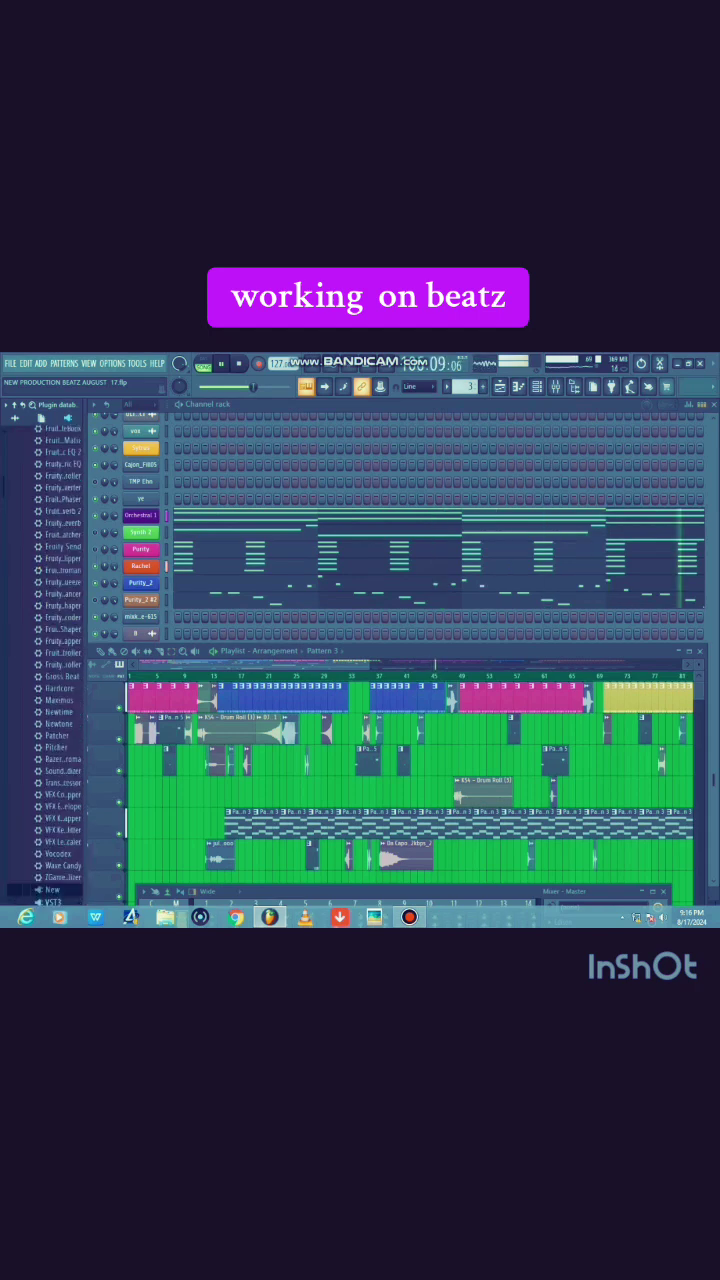
pyautogui.scroll(10, 45, 650)
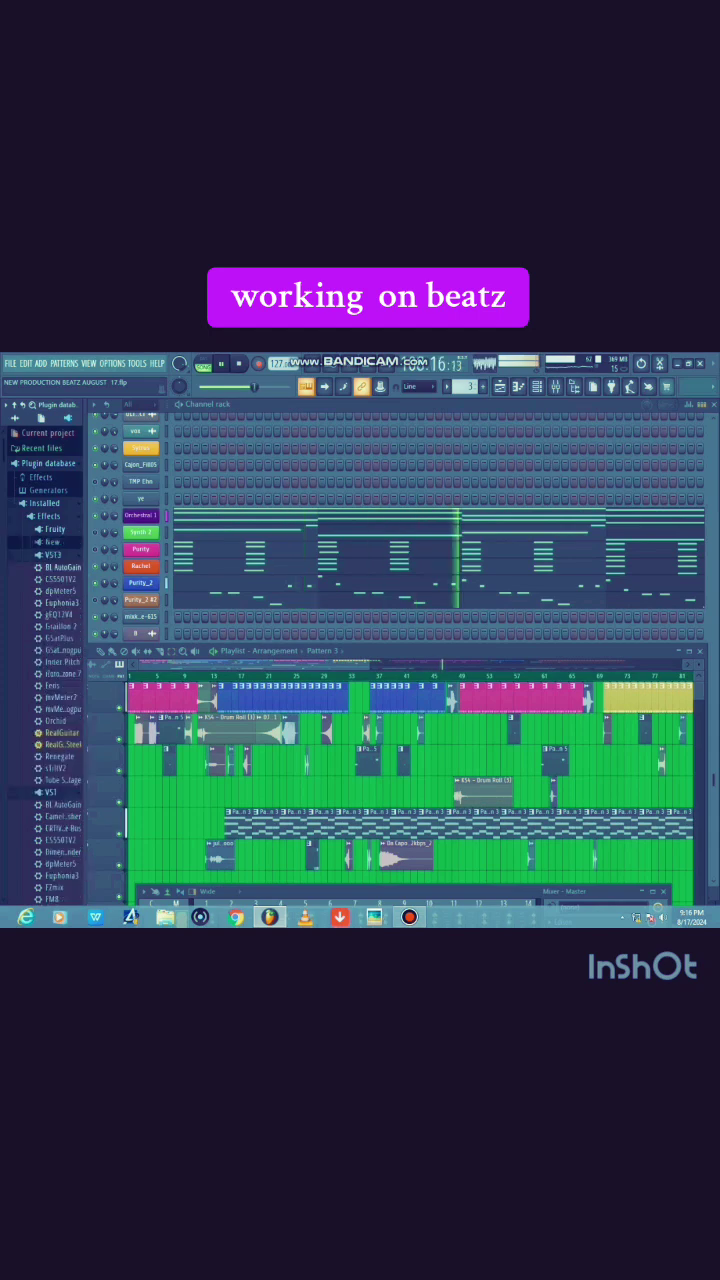
pyautogui.scroll(-8, 45, 650)
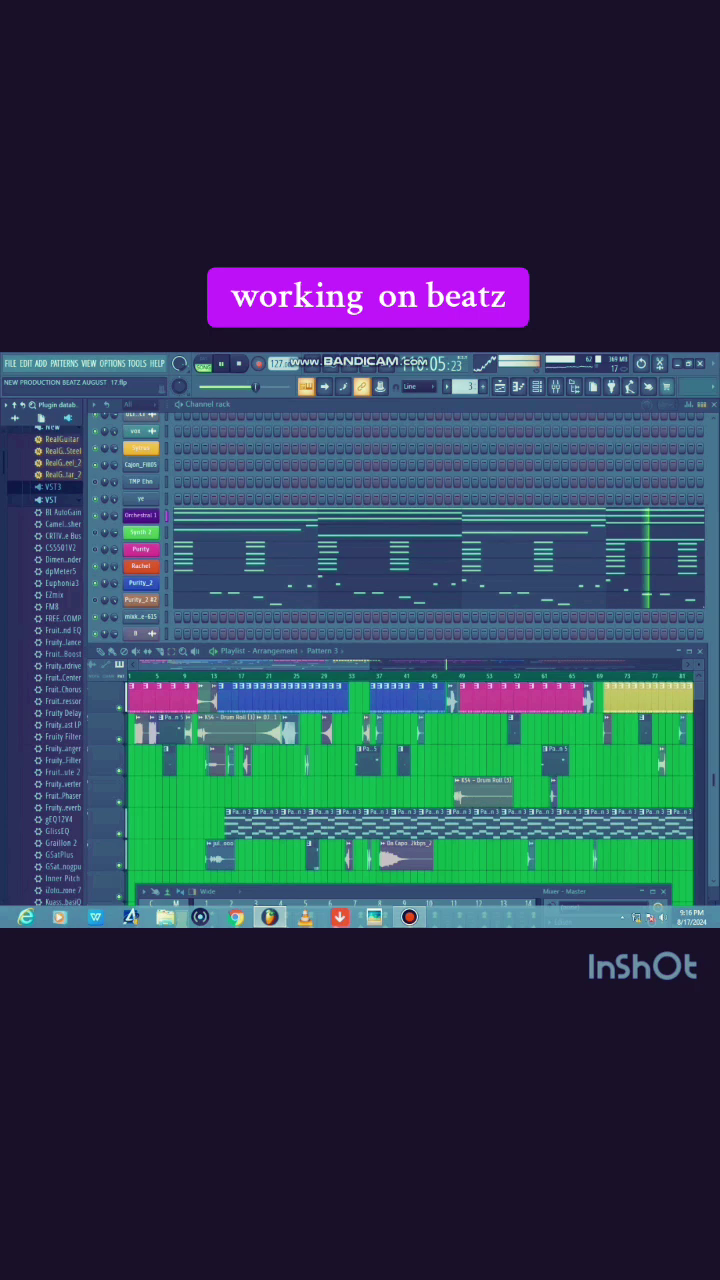
# Expand the Backup folder, replace it with the 01 DJ Odyccy - Kicks folder and look through its sample packs
pyautogui.scroll(-5, 45, 650)
pyautogui.click(33, 682)
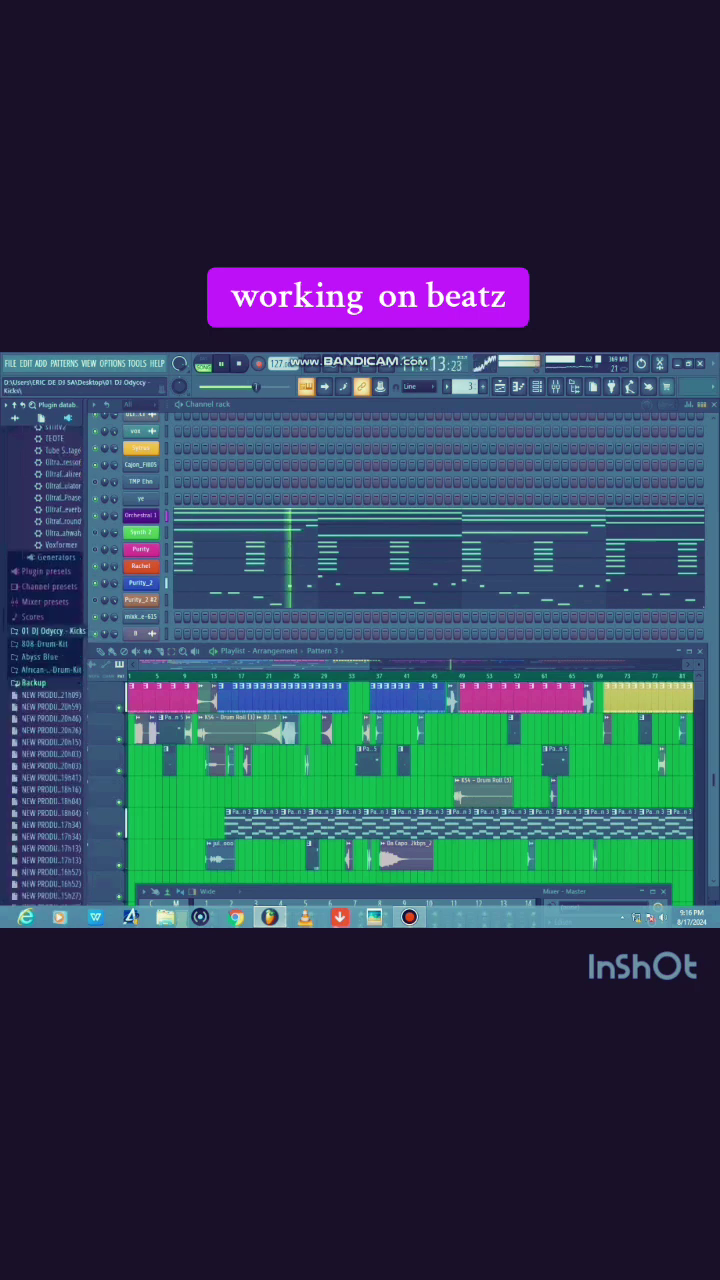
pyautogui.click(50, 631)
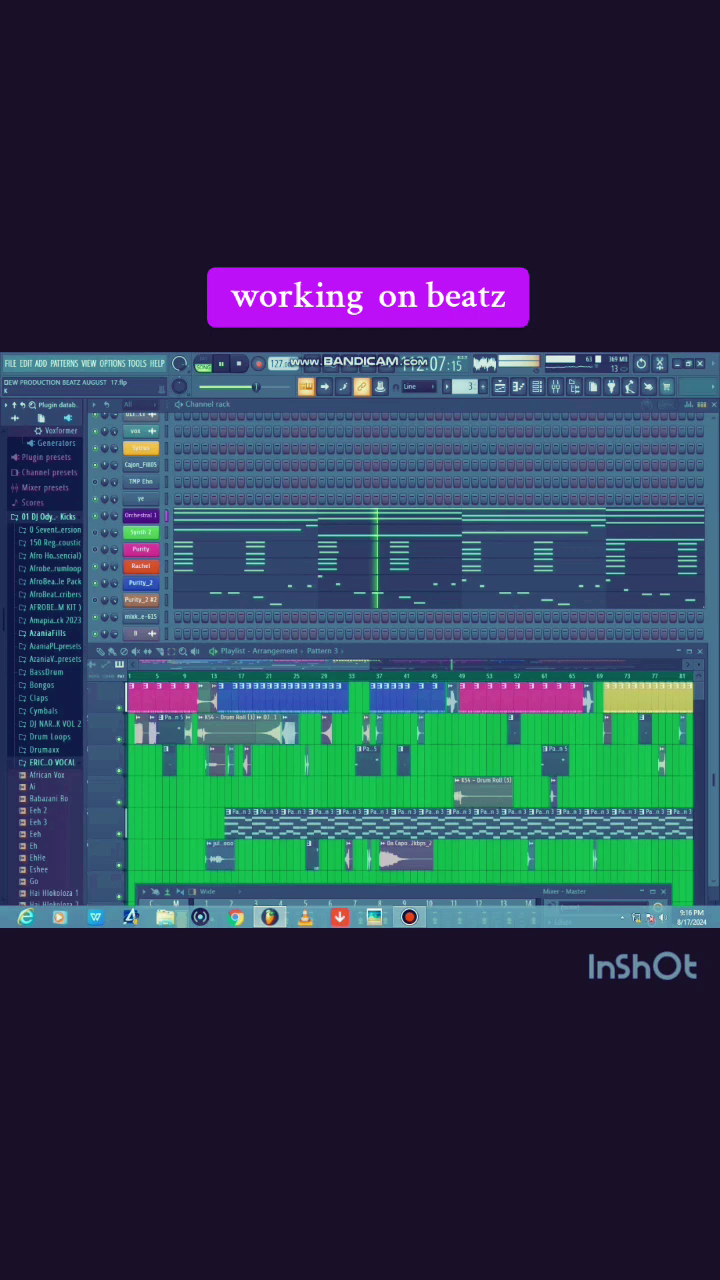
pyautogui.scroll(-3, 45, 690)
pyautogui.scroll(-10, 45, 660)
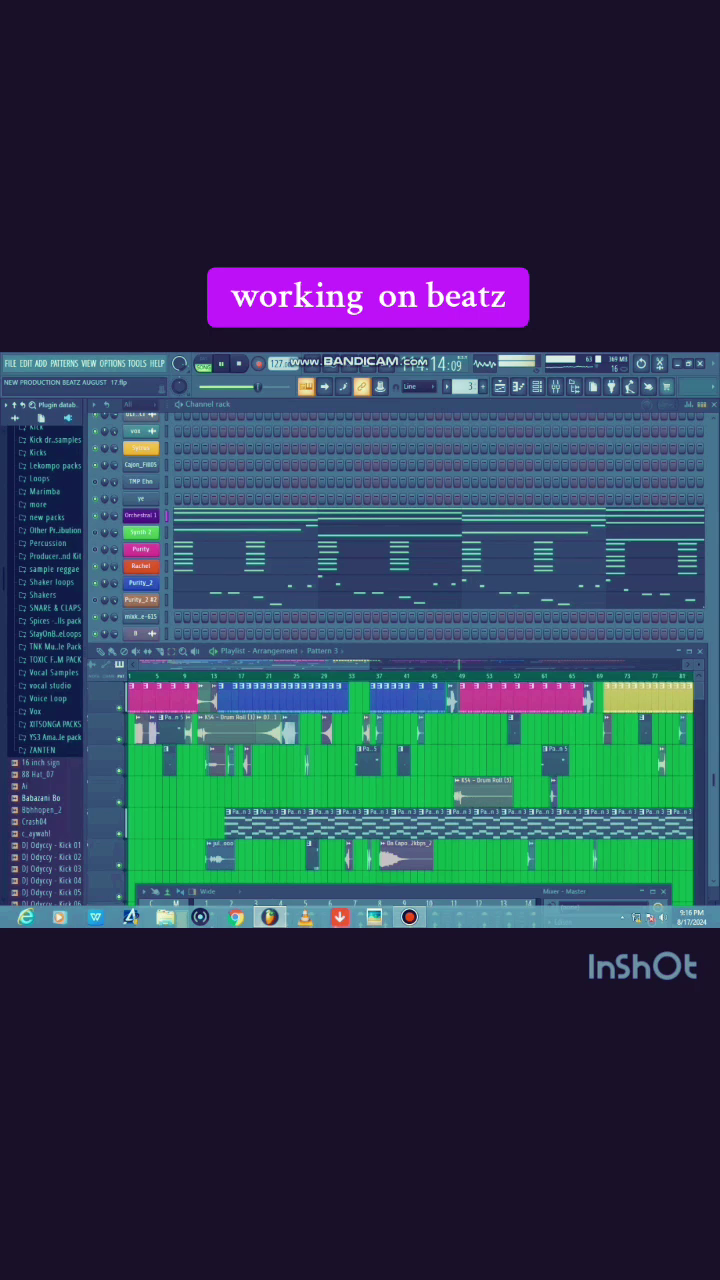
pyautogui.scroll(10, 45, 665)
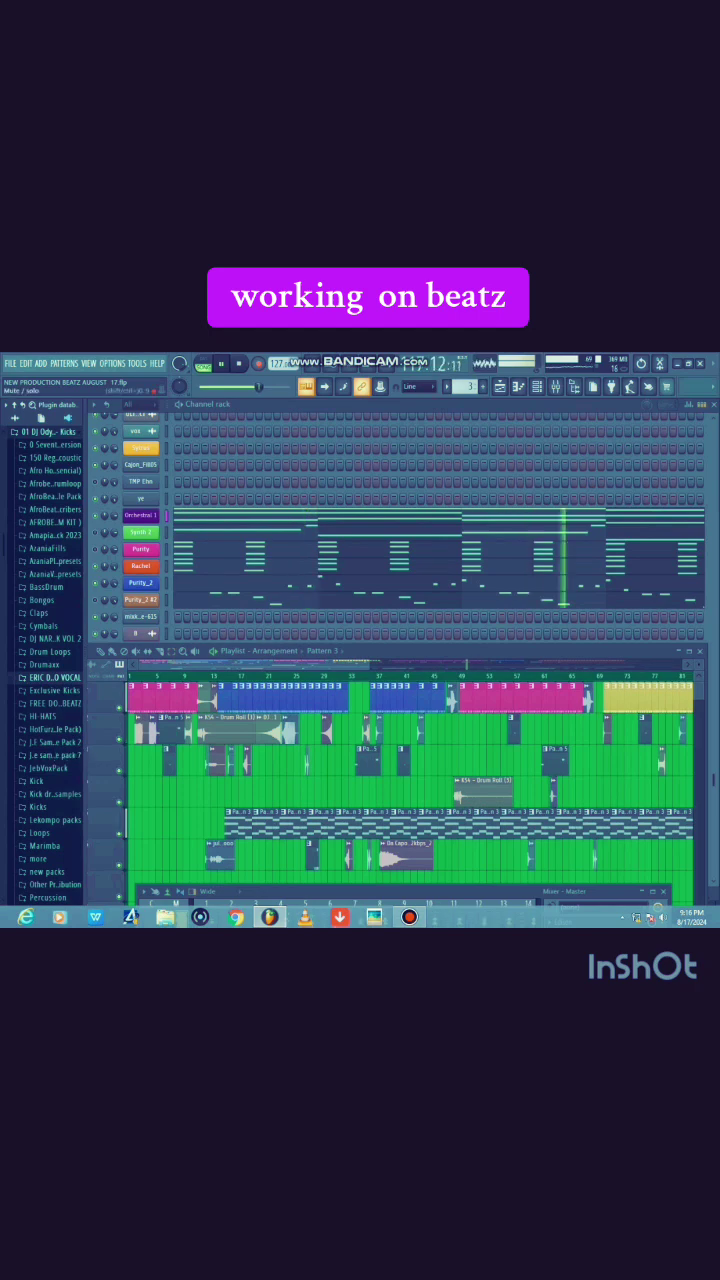
# Hide and reshow the playlist to check the full channel rack of Pattern 3 during playback
pyautogui.press('F5')
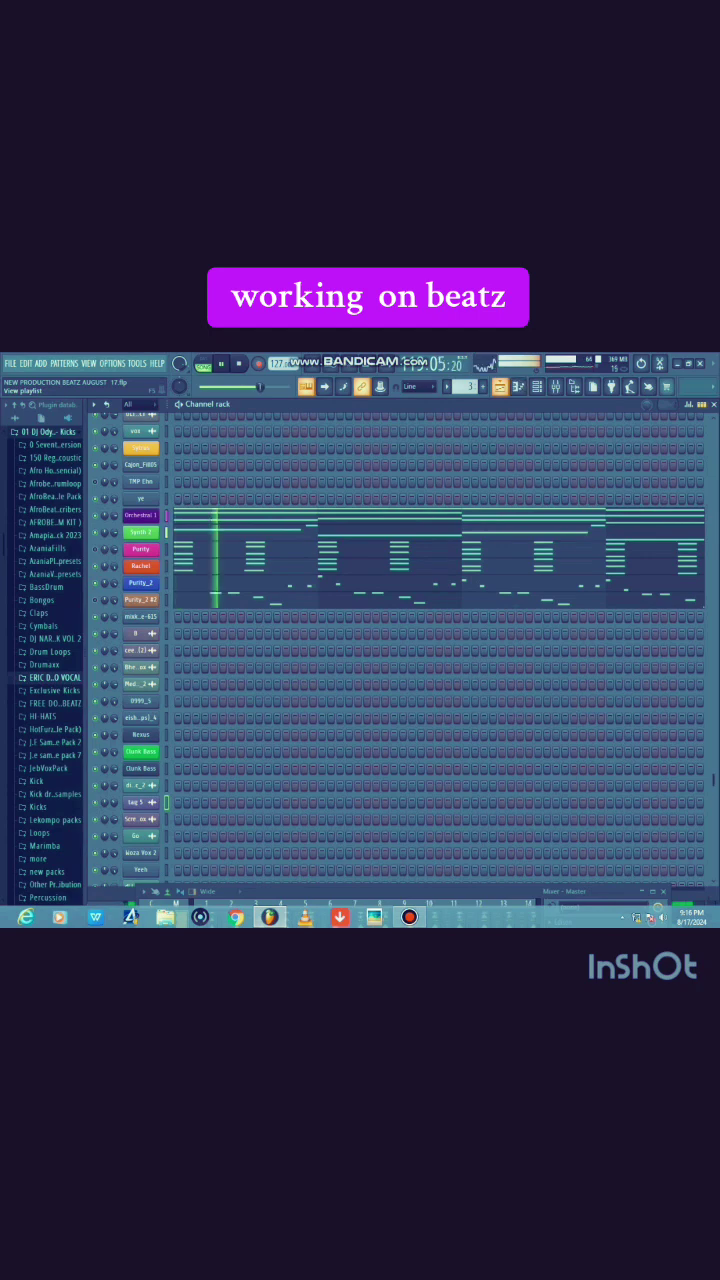
pyautogui.press('F5')
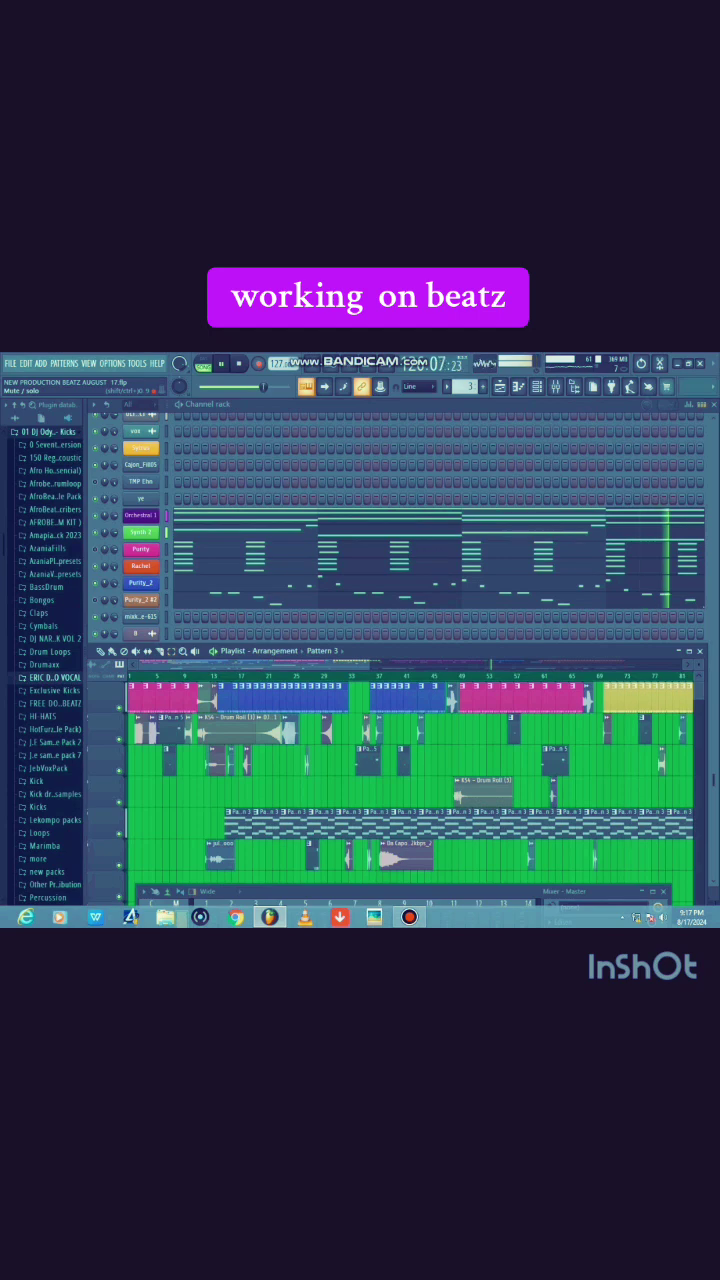
pyautogui.press('F5')
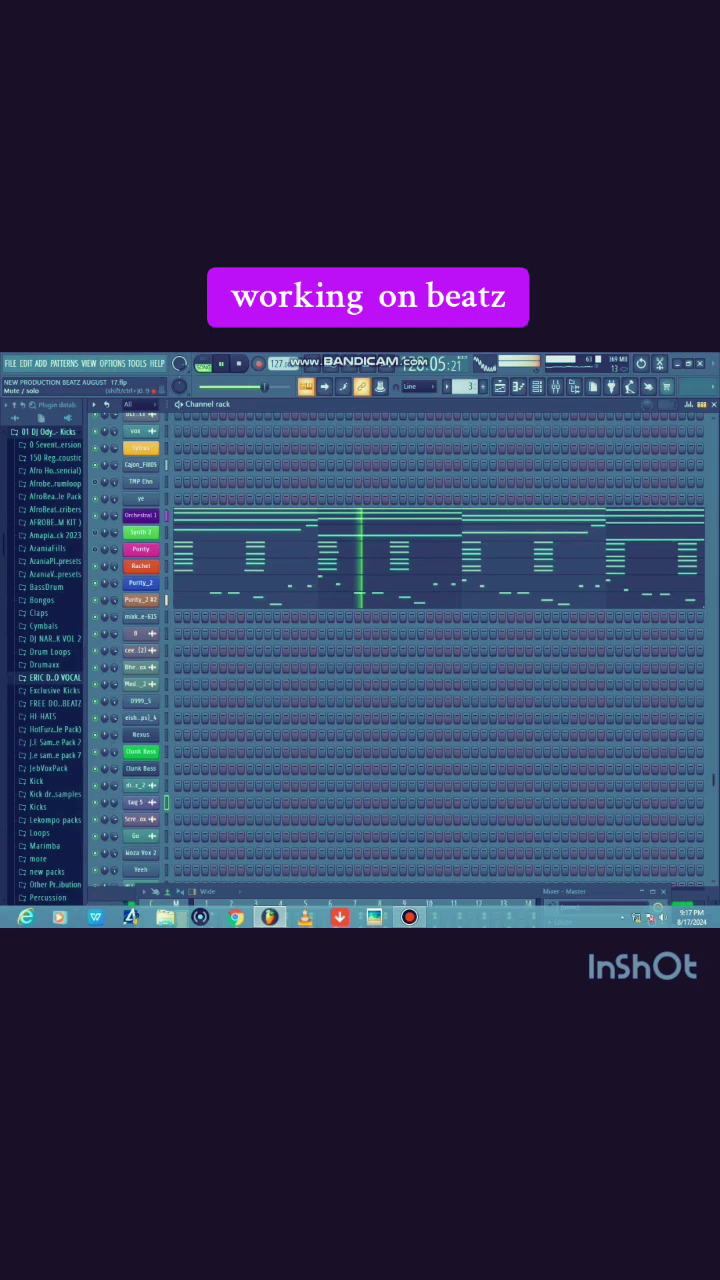
pyautogui.press('F5')
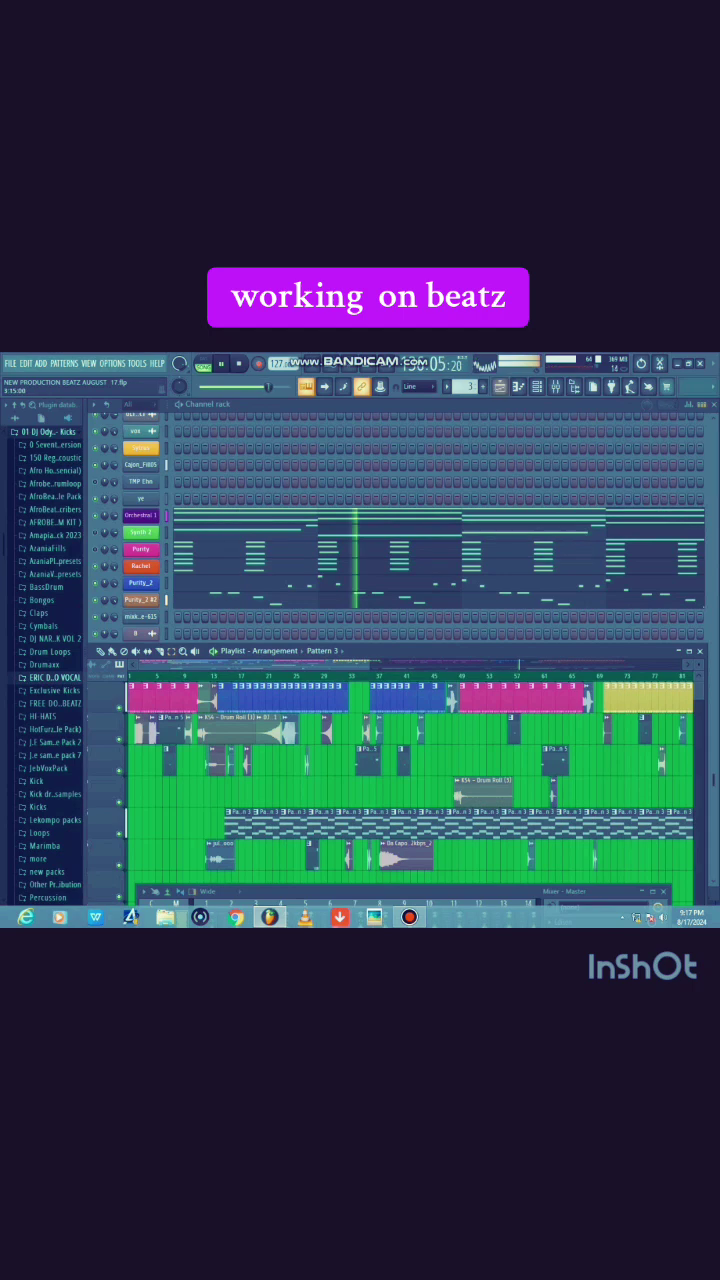
# Show the mixer and open the GSatPlusnogpu effect on the Master track
pyautogui.press('F9')
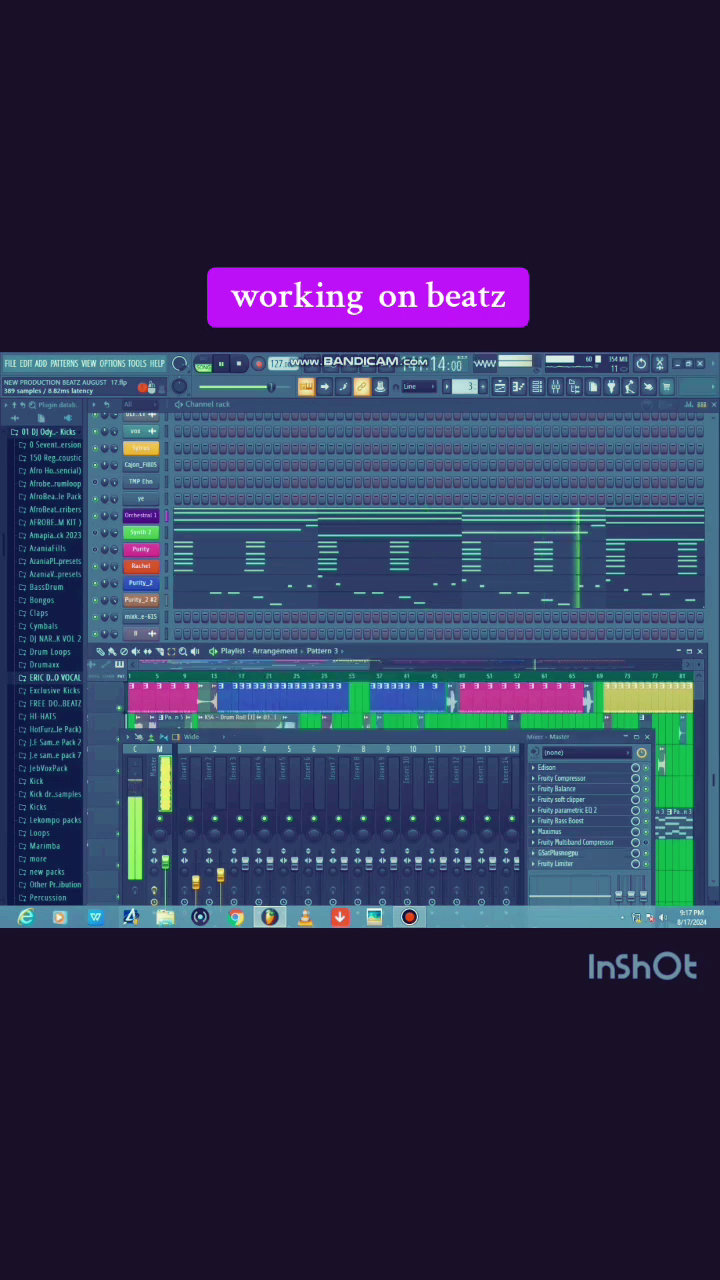
pyautogui.click(560, 852)
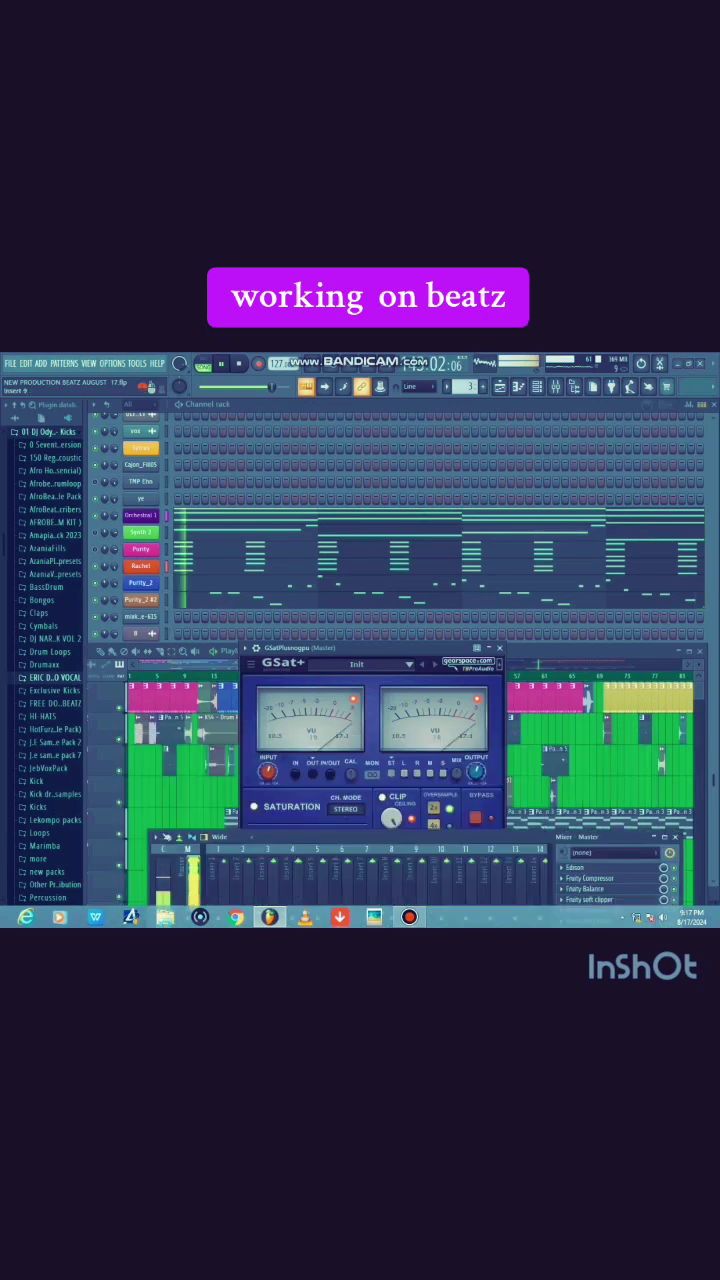